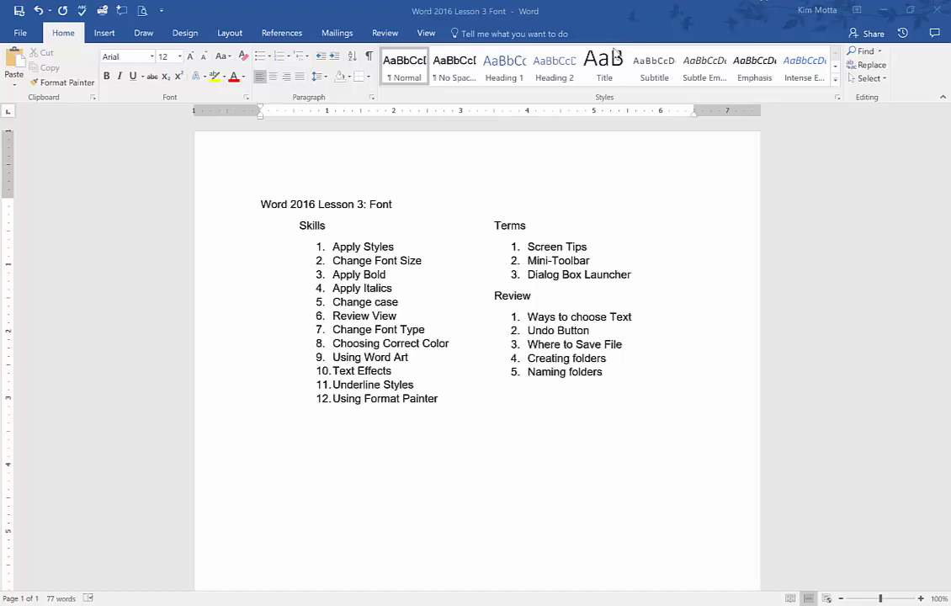
left_click(836, 87)
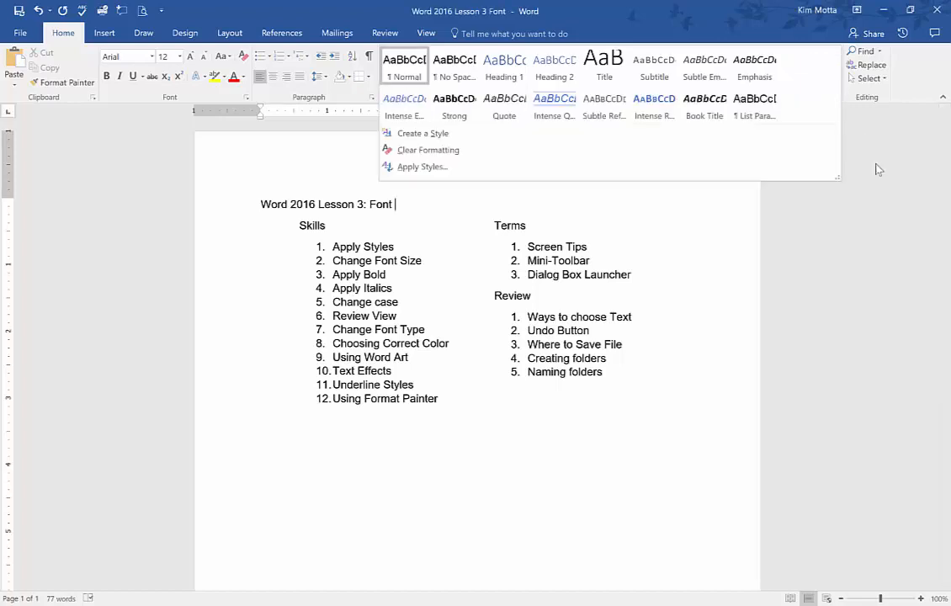
left_click(722, 236)
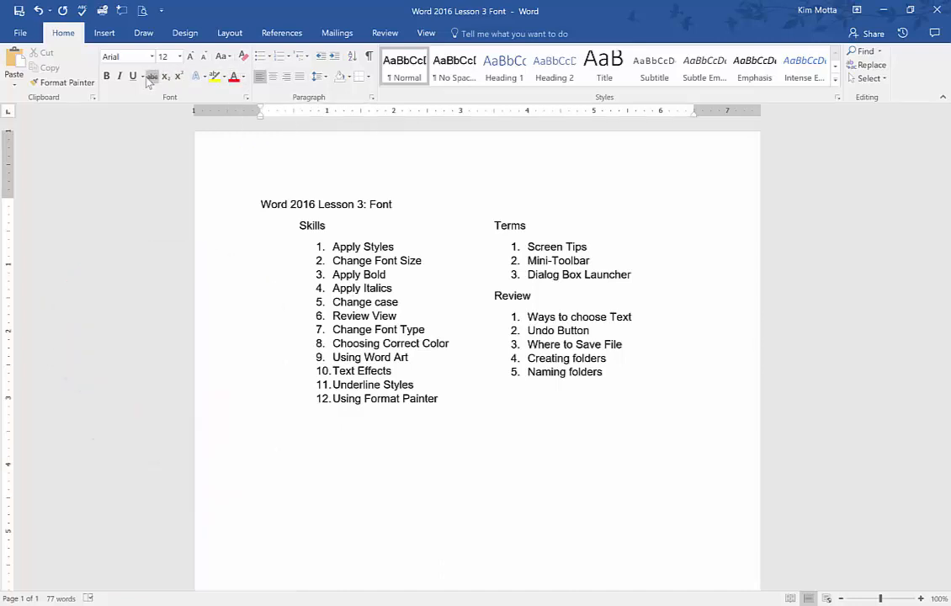
left_click(242, 77)
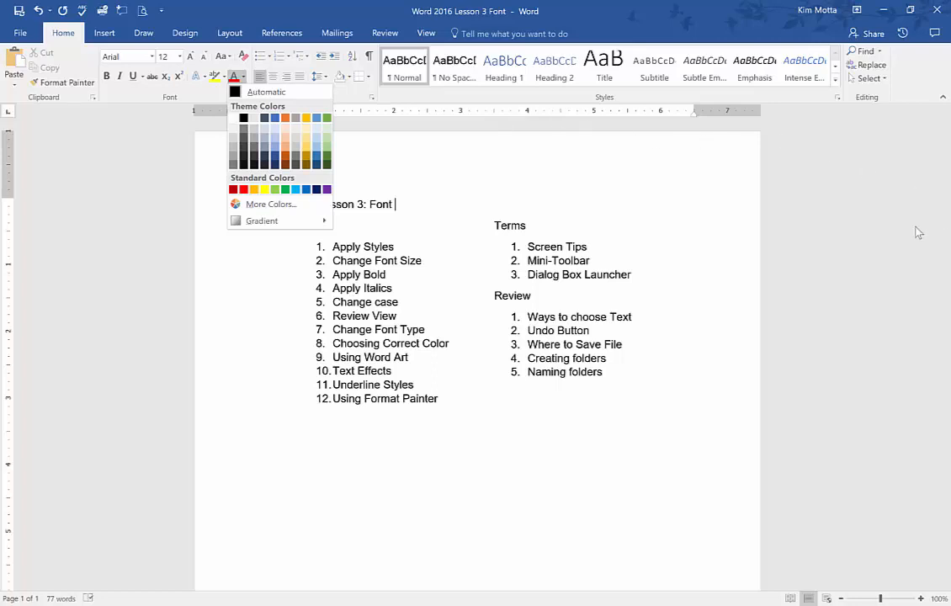
left_click(454, 134)
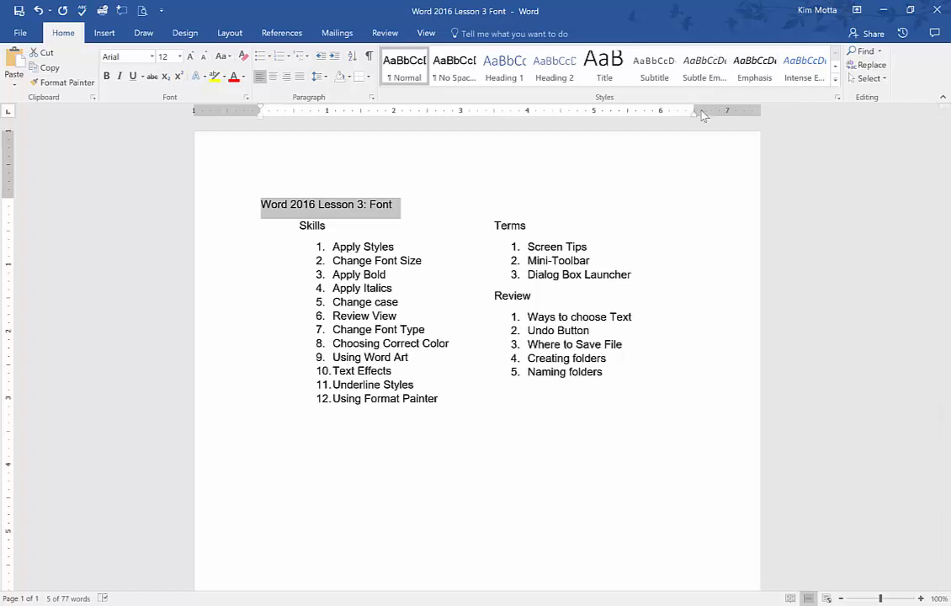
Step: Apply the Title style to the "Word 2016 Lesson 3: Font" line and make it purple, 36 pt and centred
left_click(406, 202)
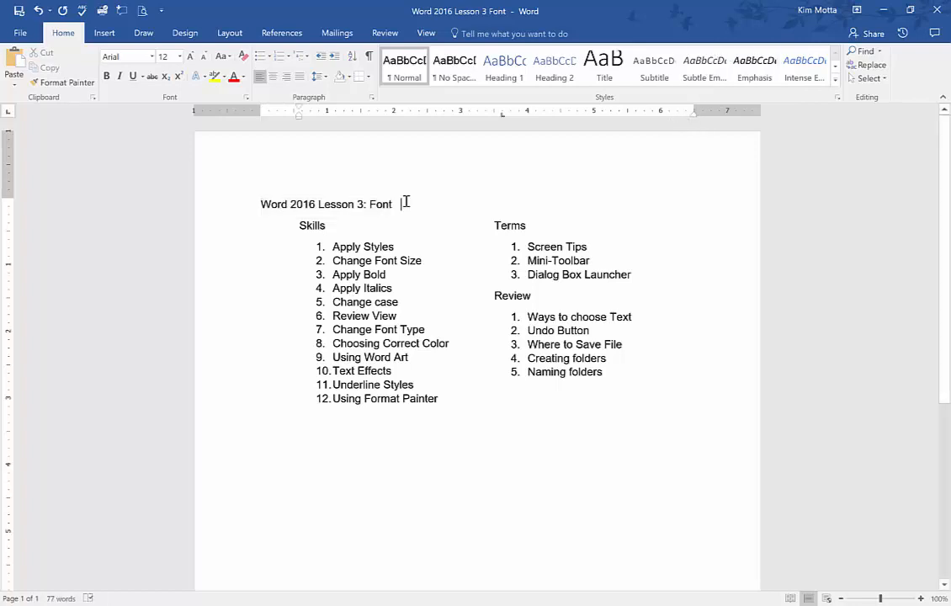
left_click_drag(406, 202, 262, 203)
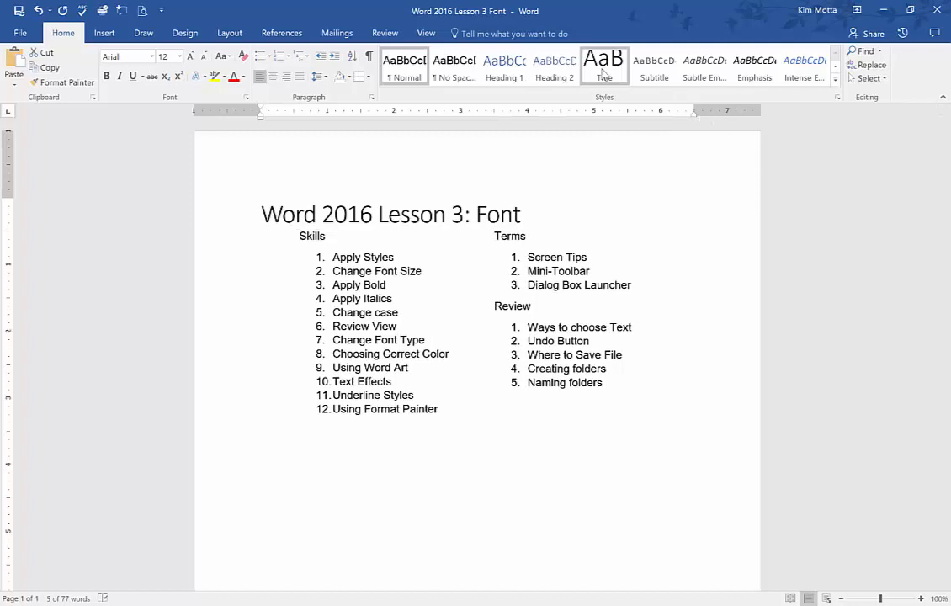
left_click(603, 67)
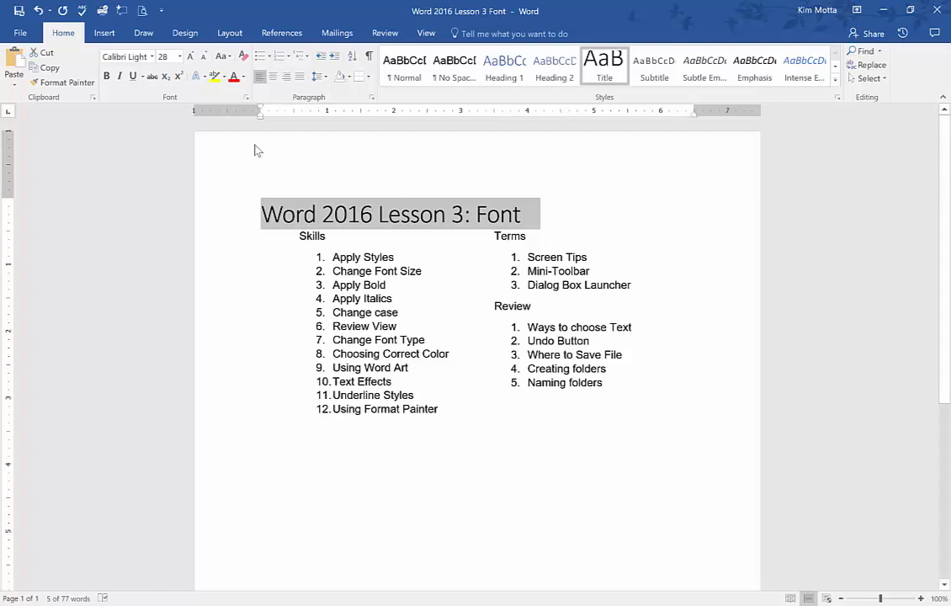
left_click(244, 76)
left_click(328, 190)
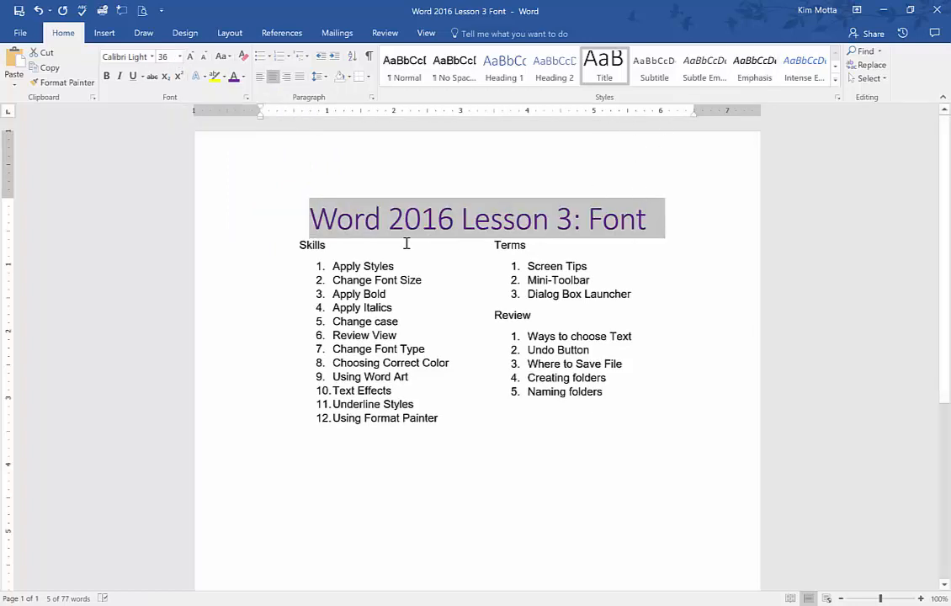
Step: Apply the Heading 1 style to the Skills, Terms and Review headings together
left_click_drag(299, 245, 325, 245)
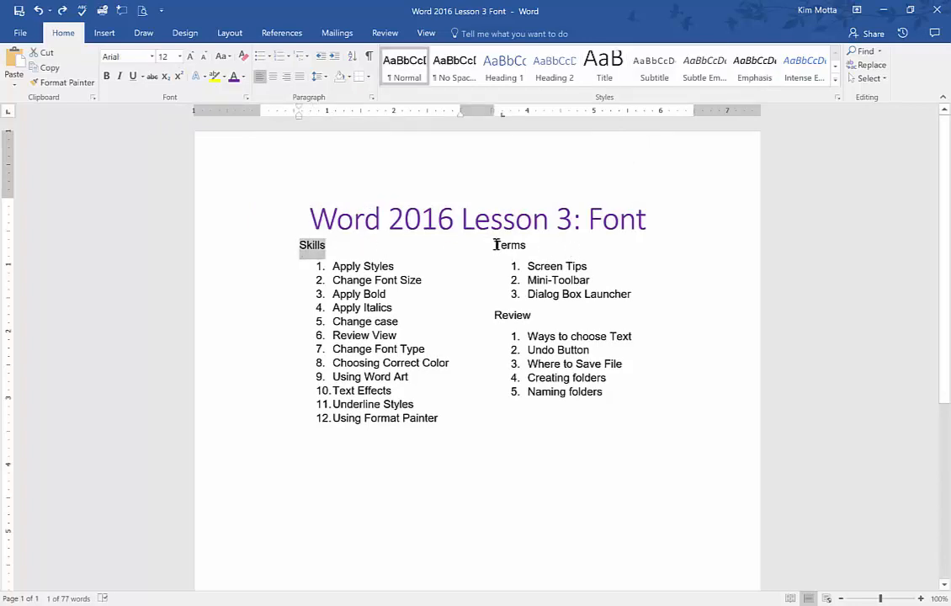
left_click_drag(495, 245, 544, 243)
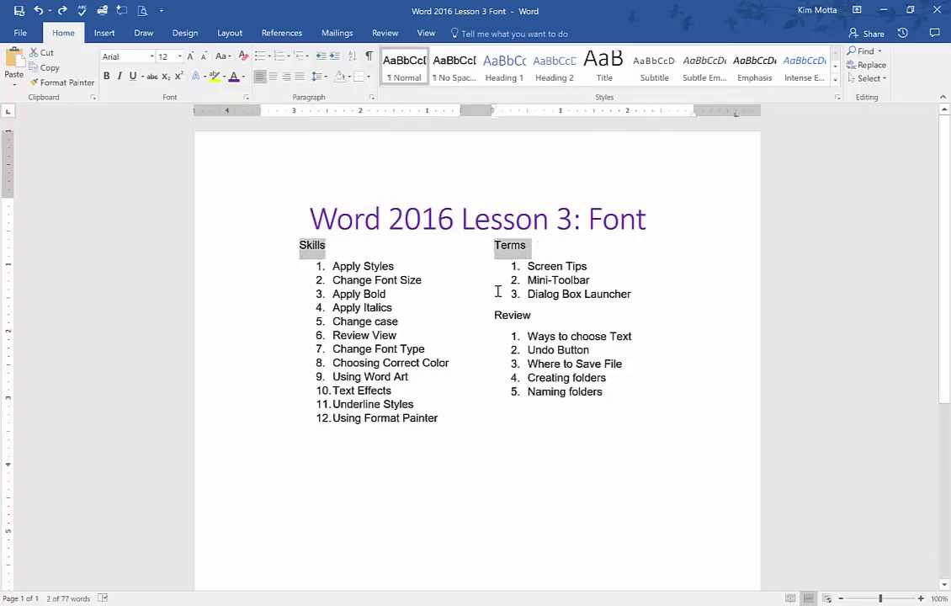
left_click_drag(496, 315, 538, 320)
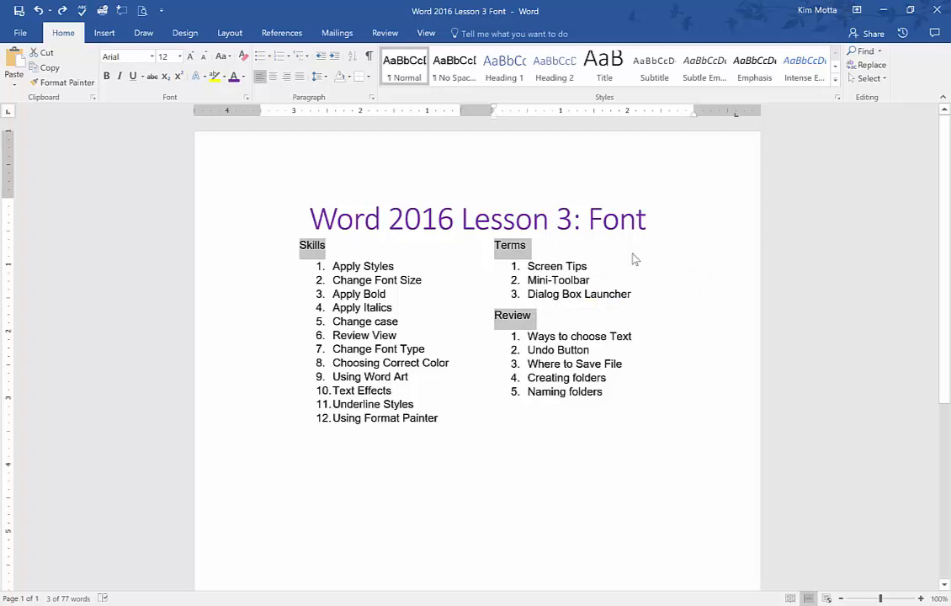
left_click(505, 67)
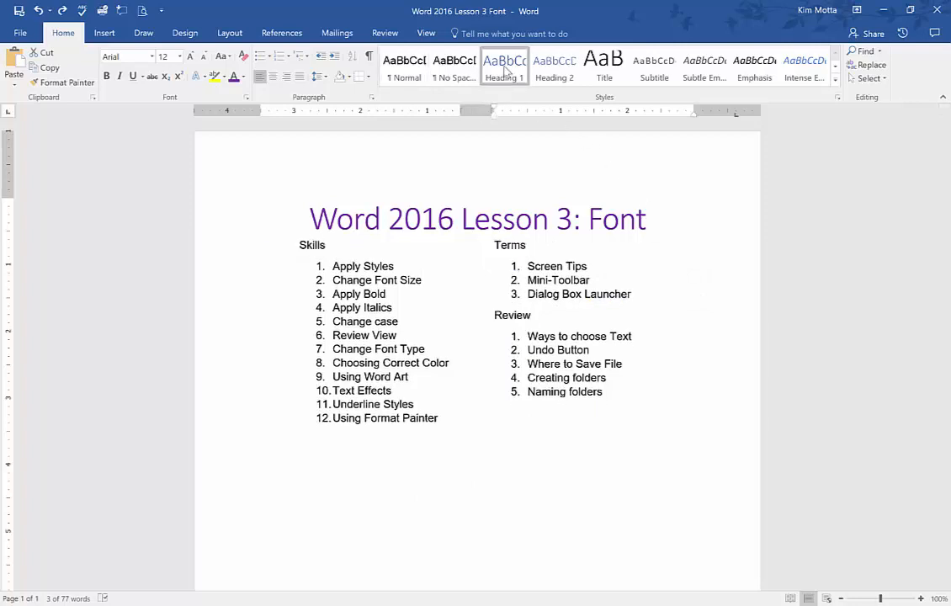
left_click(684, 291)
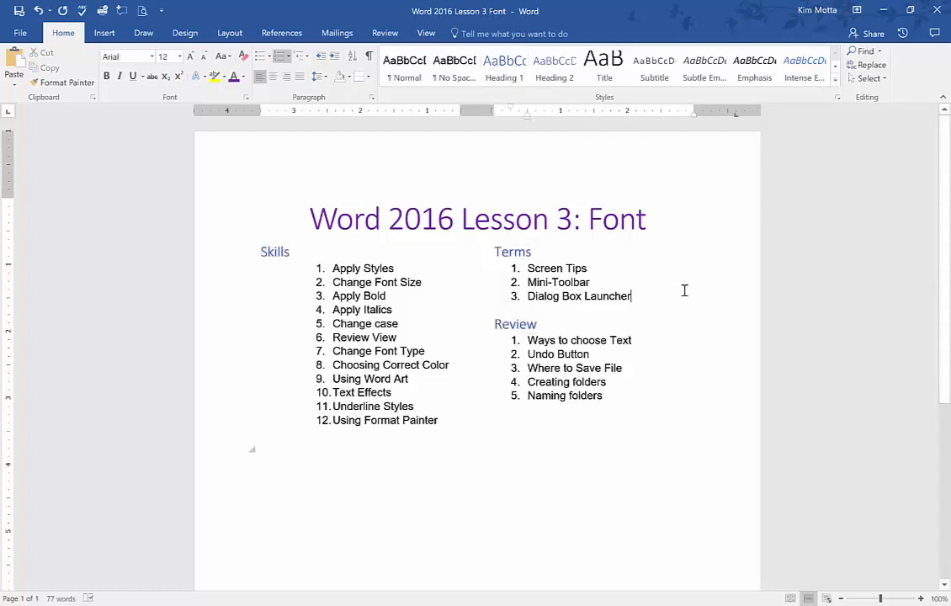
Step: Try a 24 pt font size on the Skills heading
double_click(274, 250)
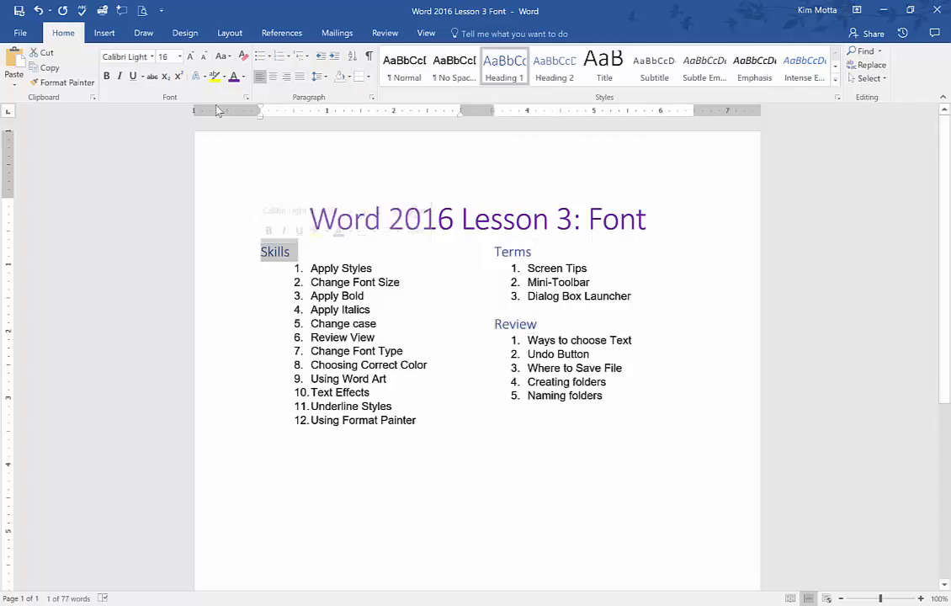
left_click(168, 56)
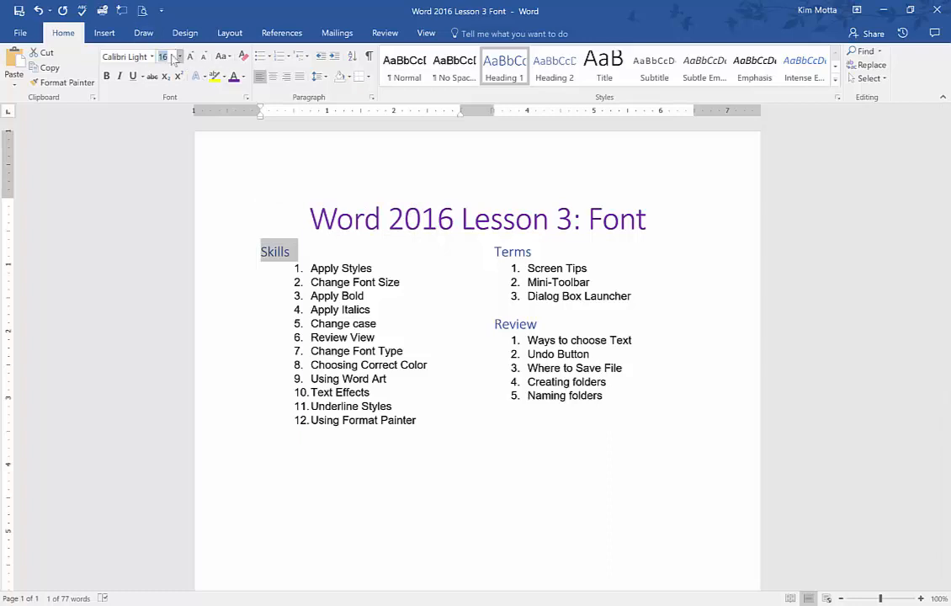
left_click(179, 57)
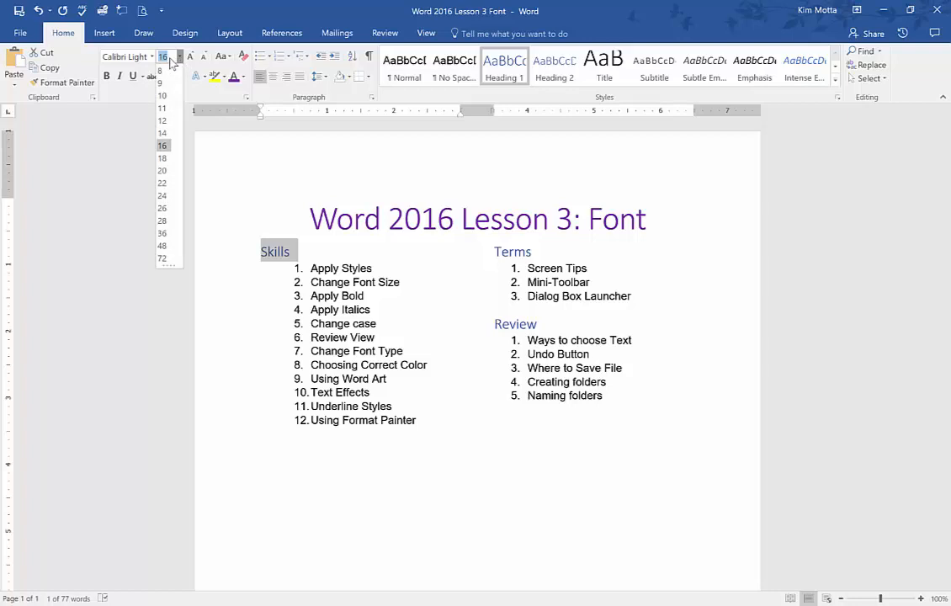
type("24")
key("Return")
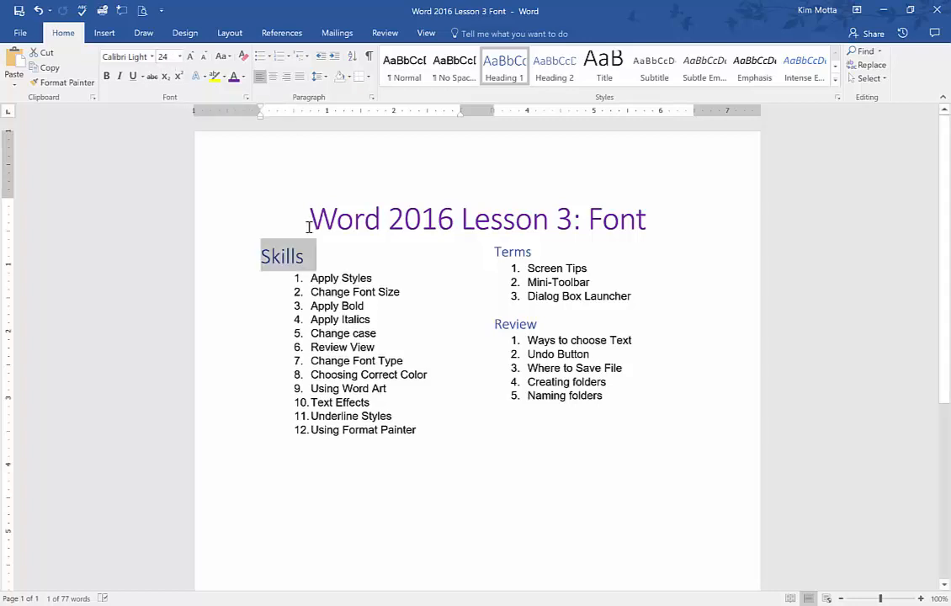
Step: Delete the Skills heading and undo both the deletion and the preceding font size change
key("Delete")
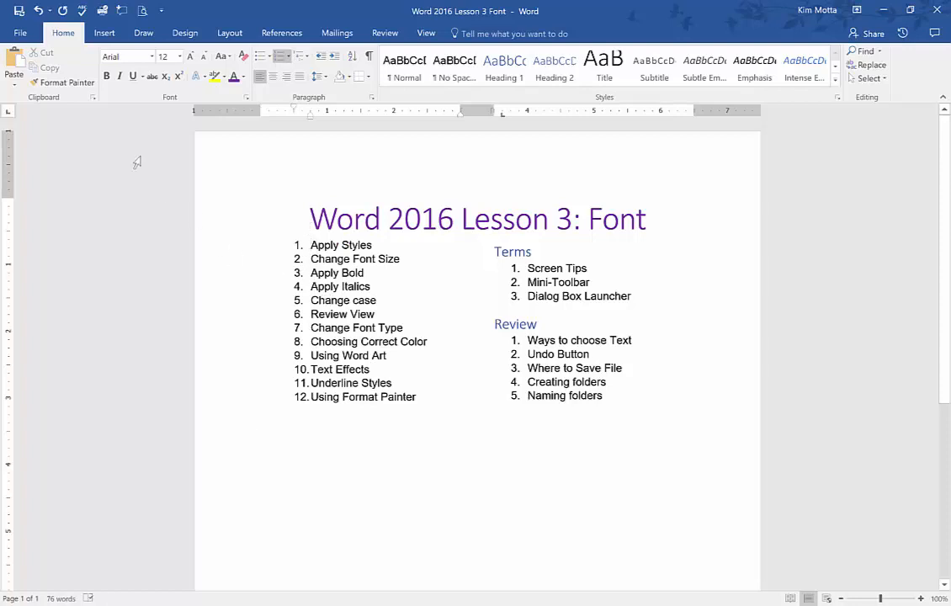
left_click(39, 12)
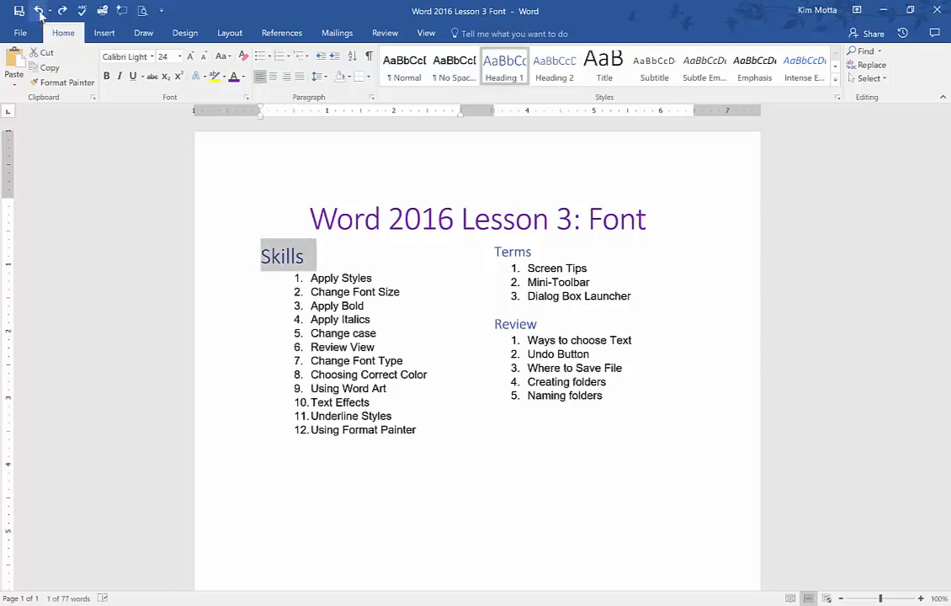
left_click(39, 12)
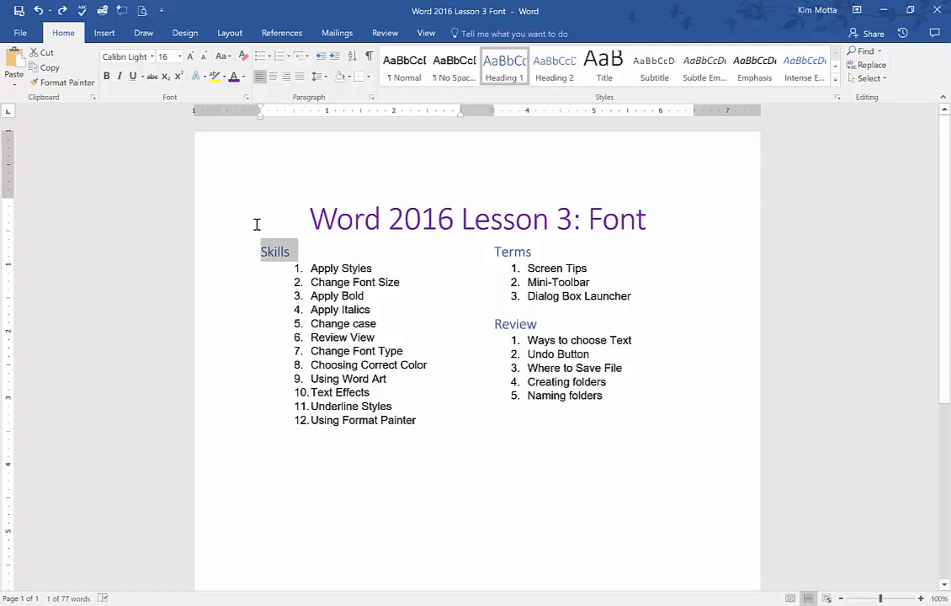
Step: Try 9 pt on the "Change Font Size" list item and set its font size to 16 pt
left_click_drag(404, 283, 329, 283)
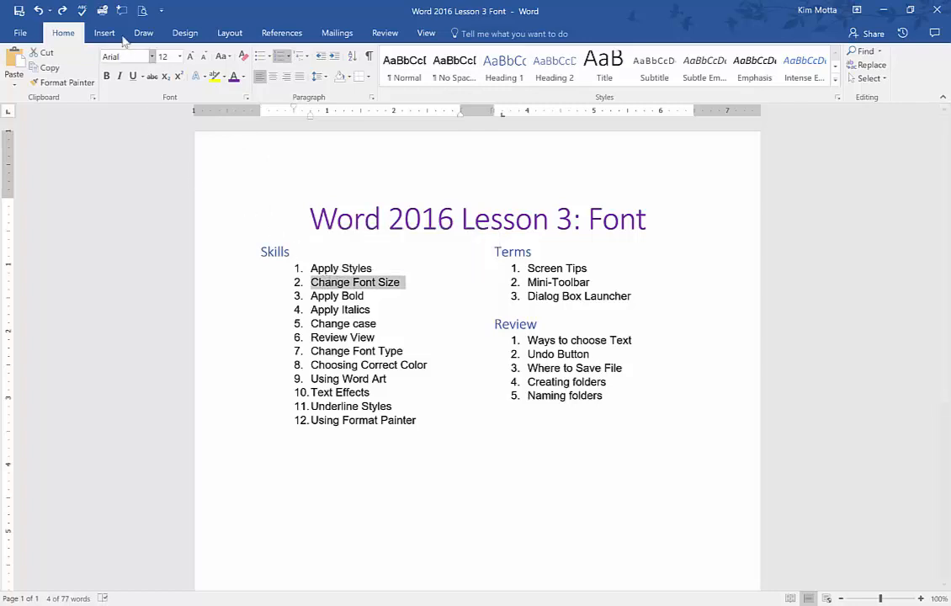
left_click(180, 57)
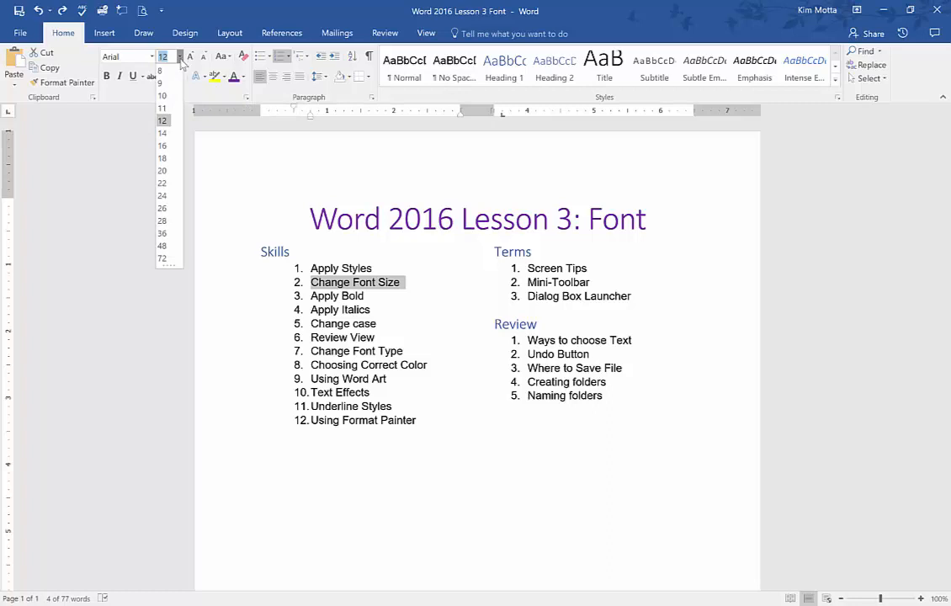
left_click(164, 150)
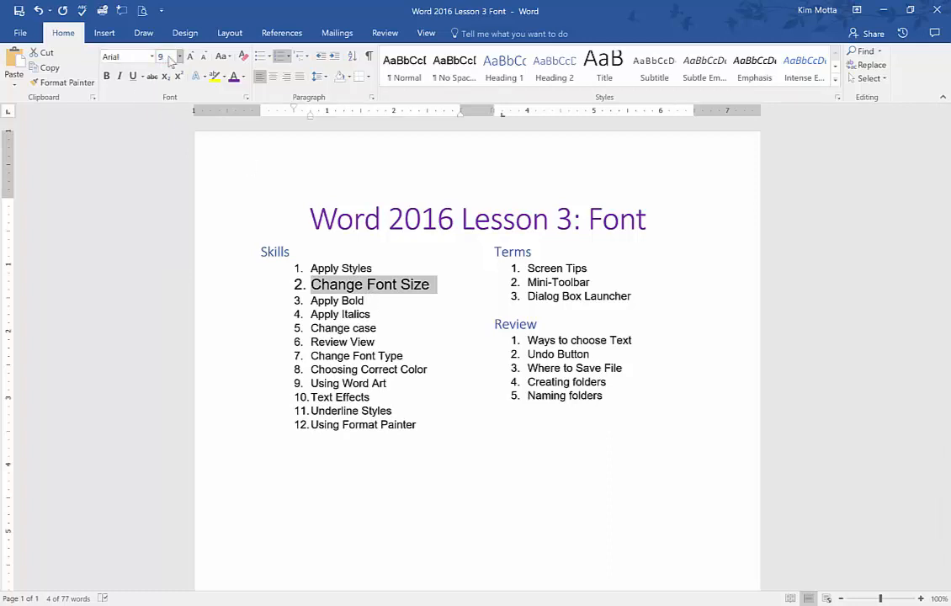
key("Return")
left_click_drag(169, 57, 103, 61)
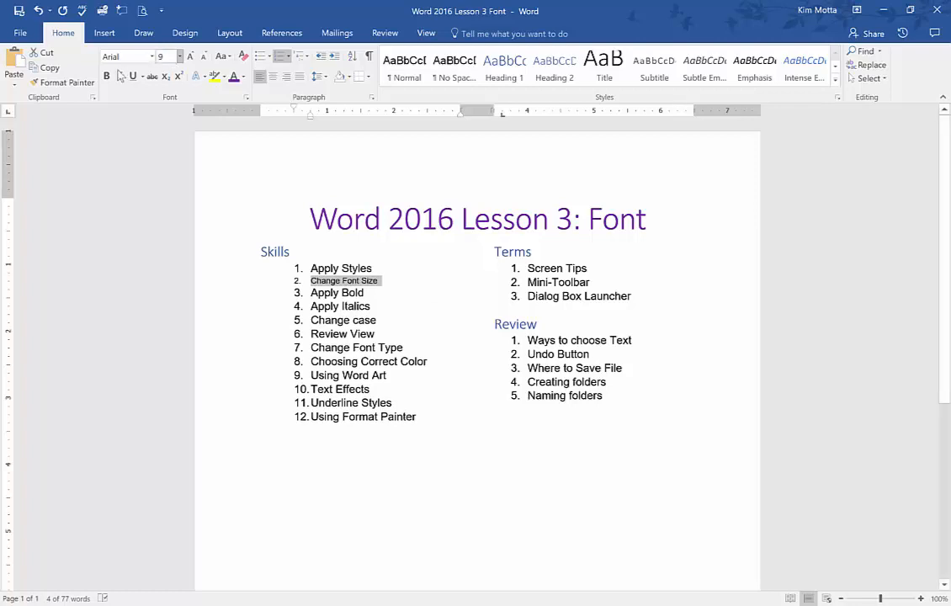
type("10")
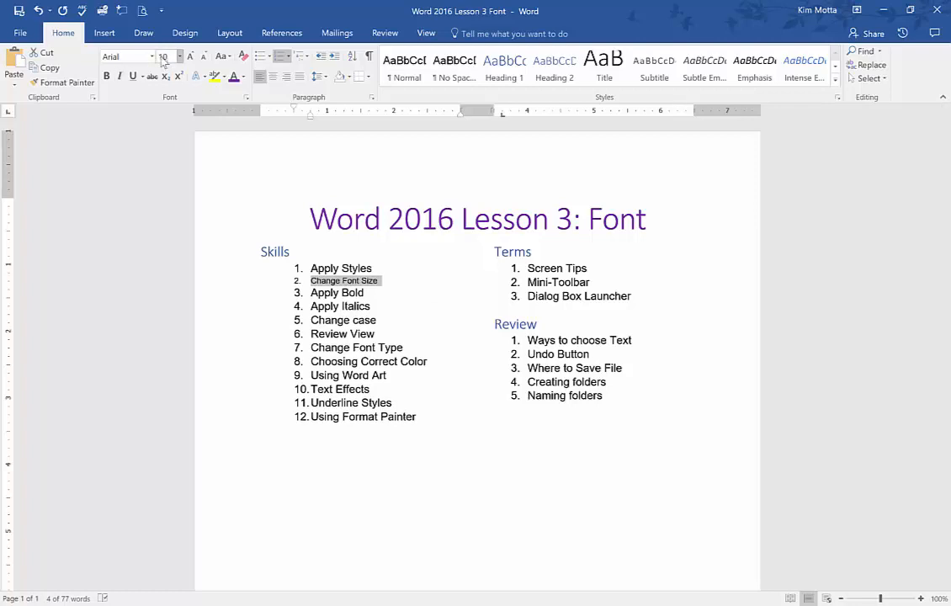
key("Return")
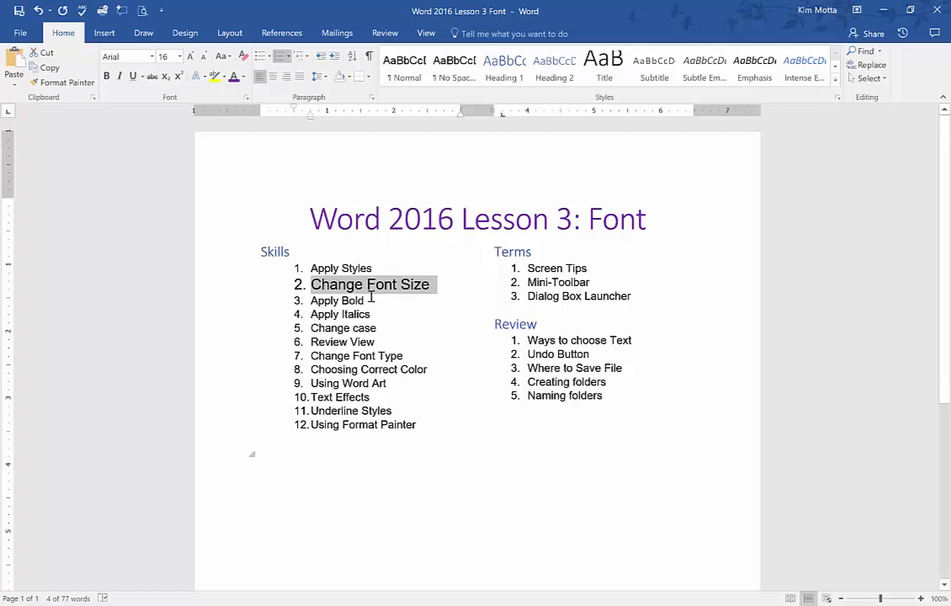
Step: Make the "Apply Bold" list item bold and the "Apply Italics" list item italic
left_click_drag(368, 300, 320, 306)
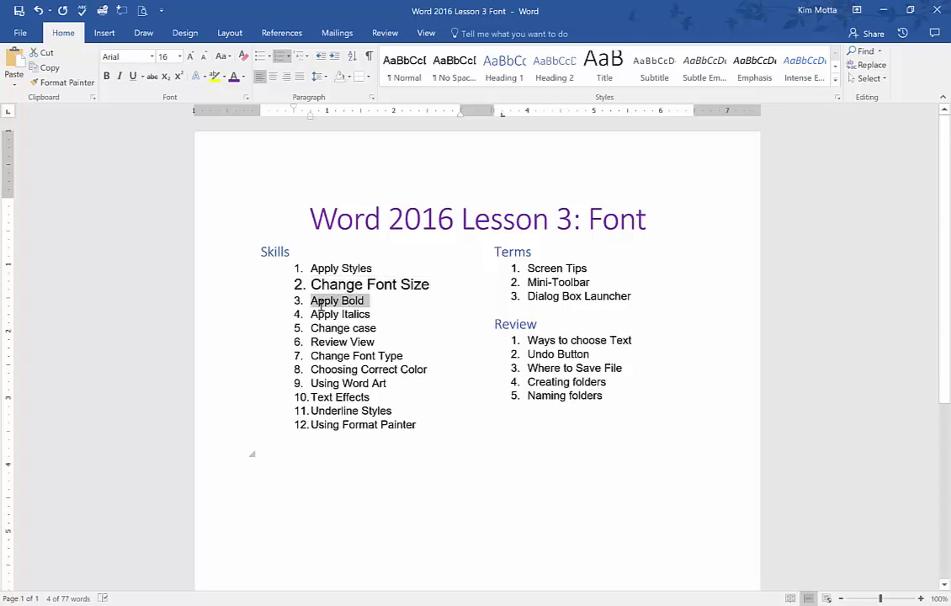
left_click(372, 301)
left_click_drag(372, 301, 326, 303)
left_click(354, 285)
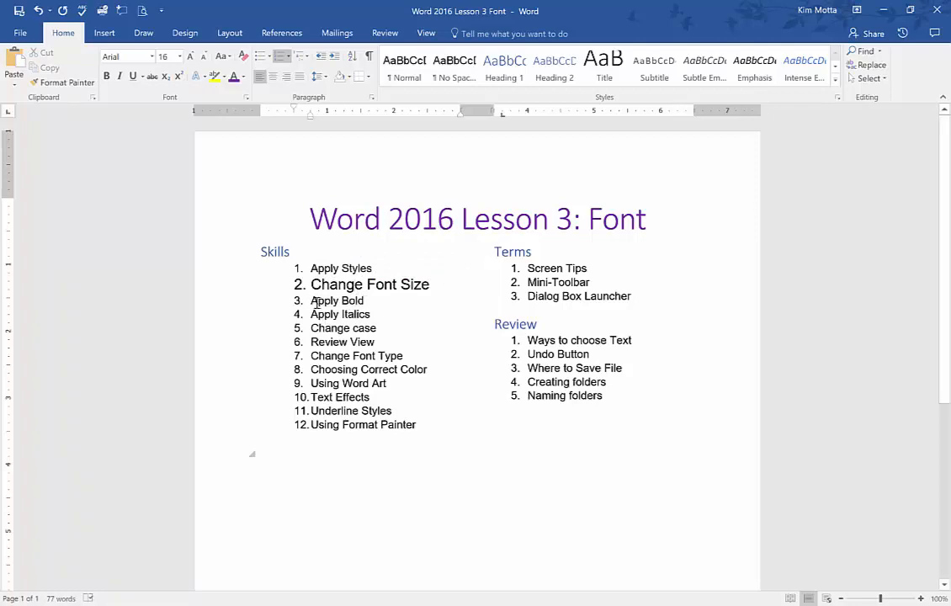
left_click_drag(312, 300, 365, 300)
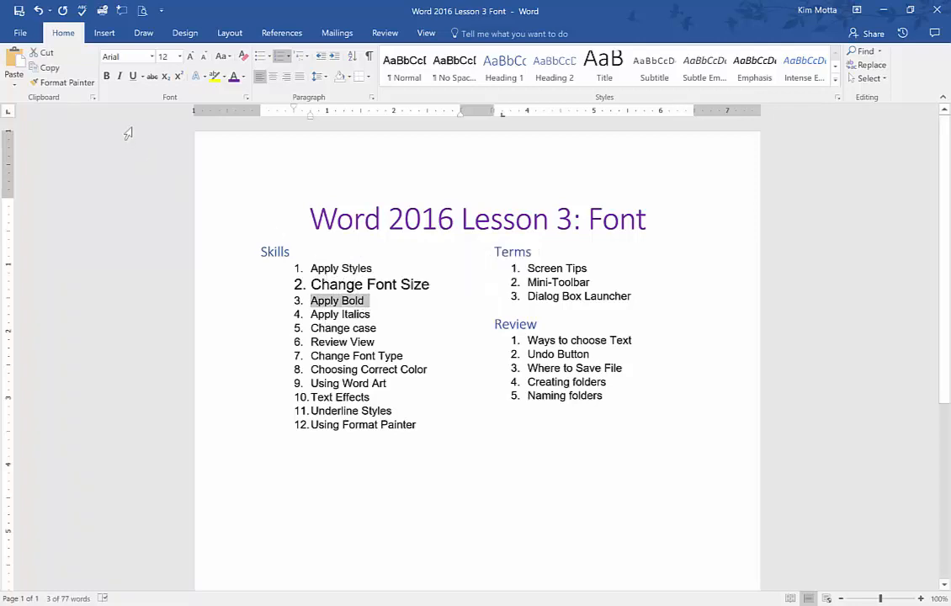
left_click(106, 76)
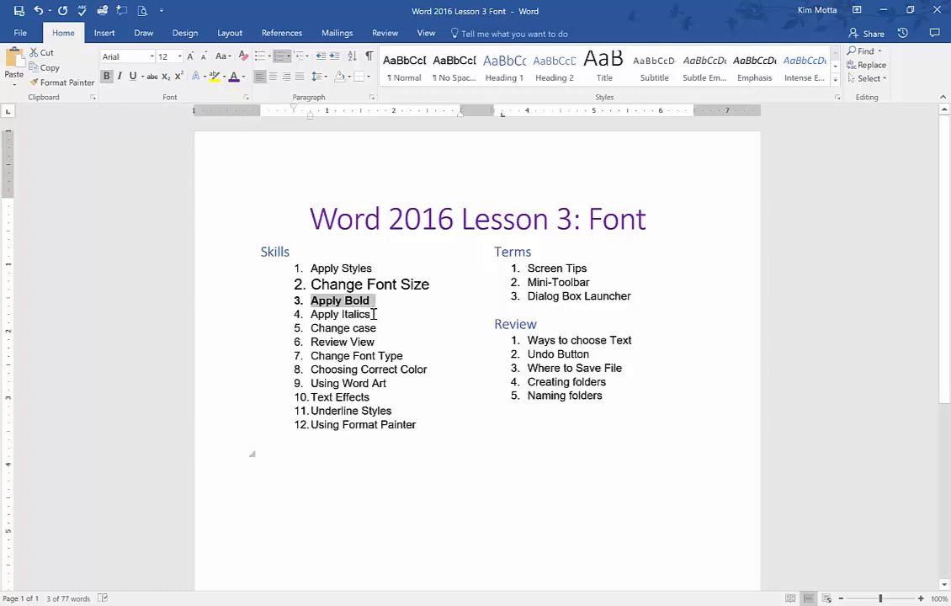
triple_click(374, 314)
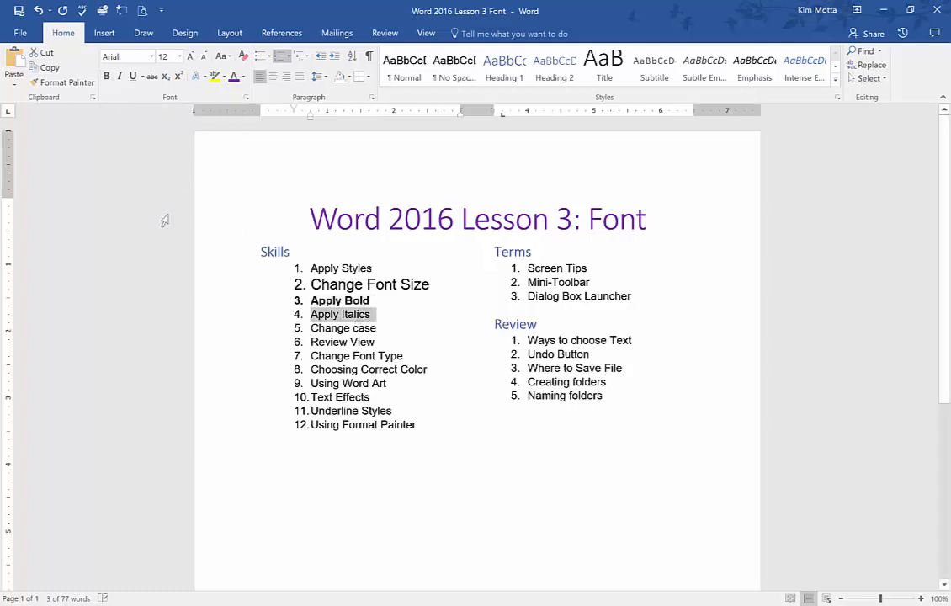
left_click(120, 76)
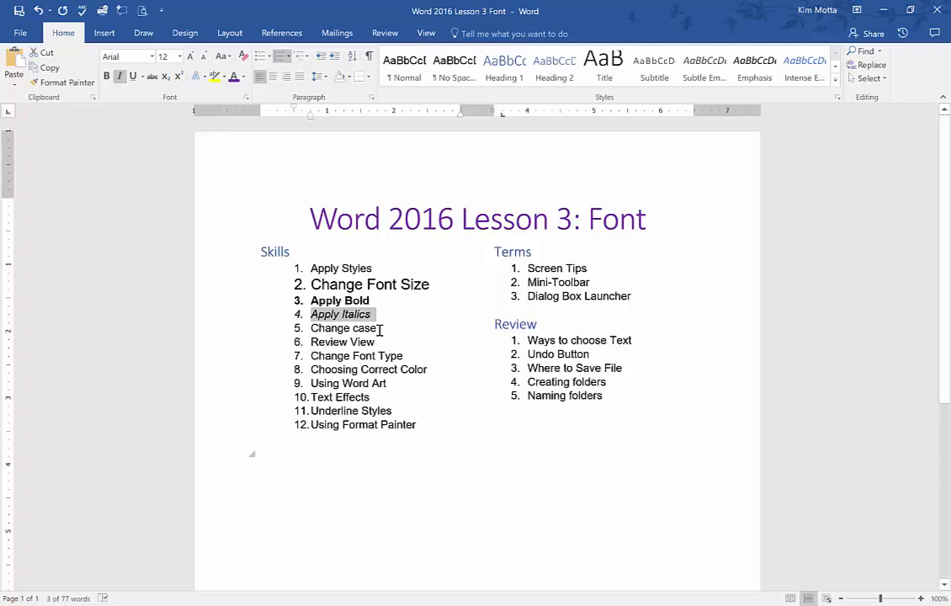
Step: Change the "Change case" item in the Skills list to lowercase
left_click_drag(381, 328, 311, 328)
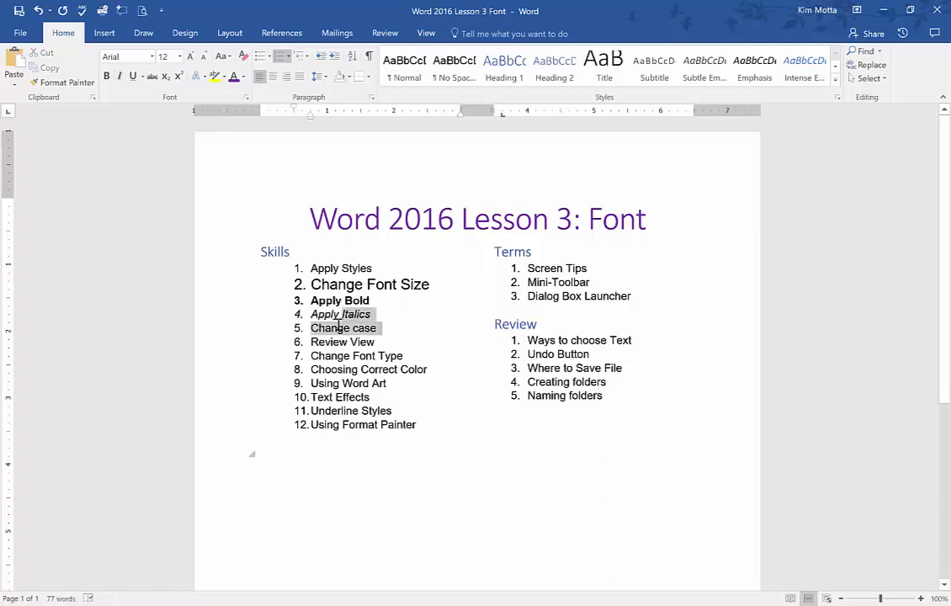
left_click(229, 57)
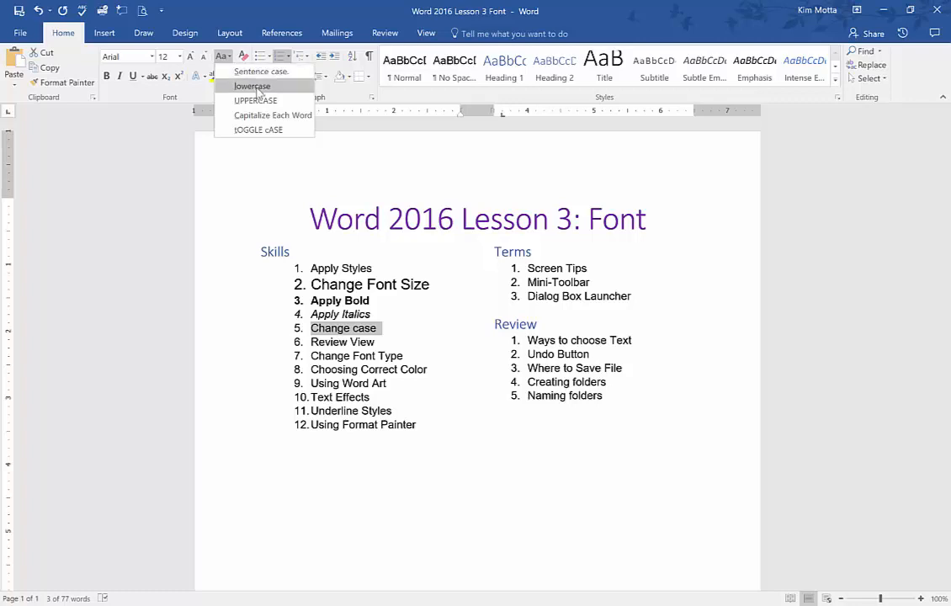
left_click(254, 87)
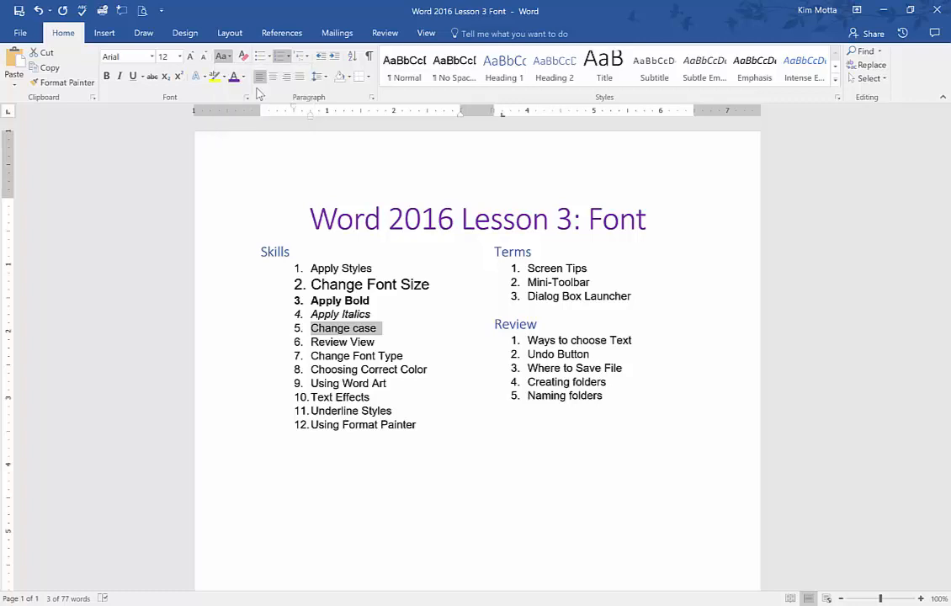
Step: Try uppercase, capitalizing each word and toggle case on the "Change case" item in the Skills list
left_click(229, 58)
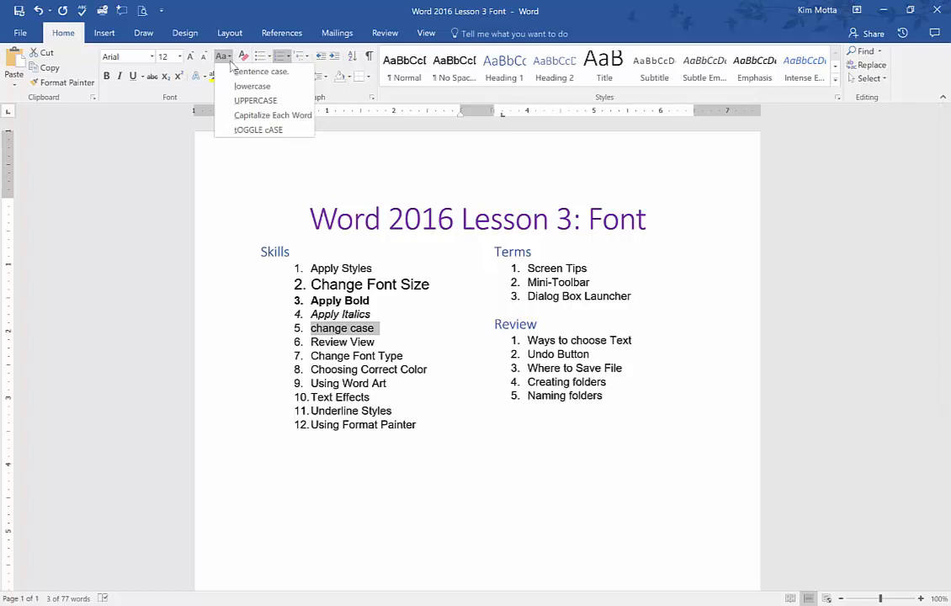
left_click(253, 102)
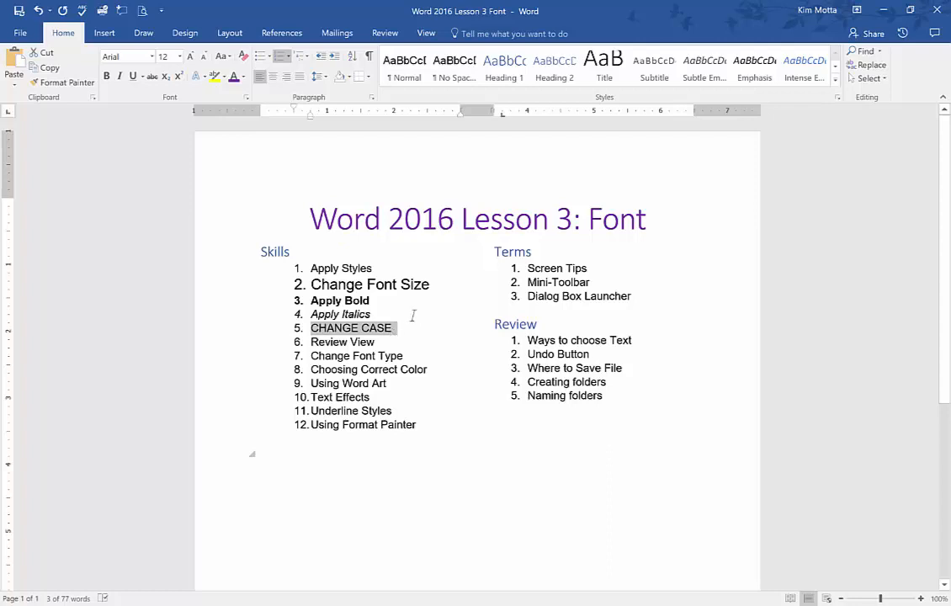
left_click(222, 56)
left_click(251, 116)
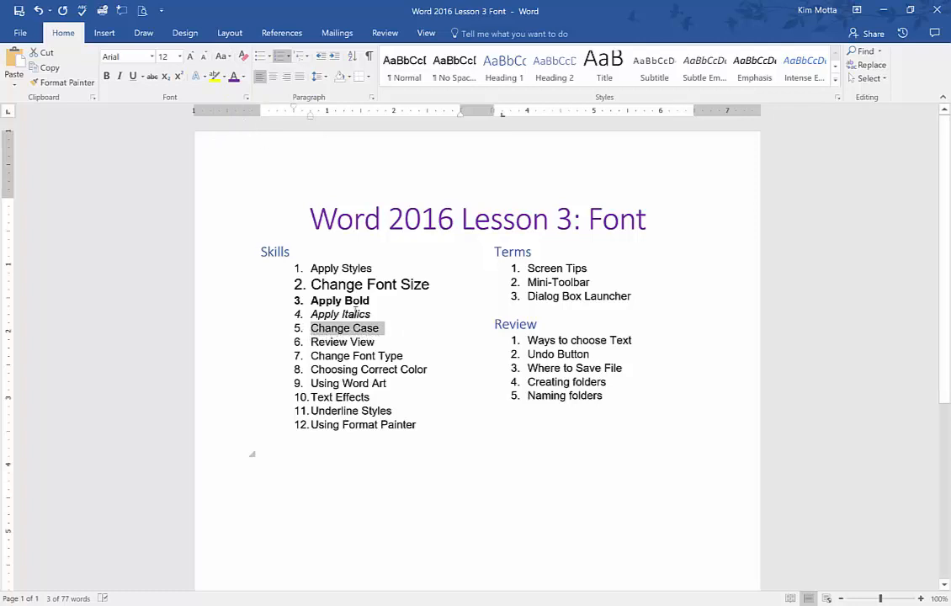
left_click(222, 56)
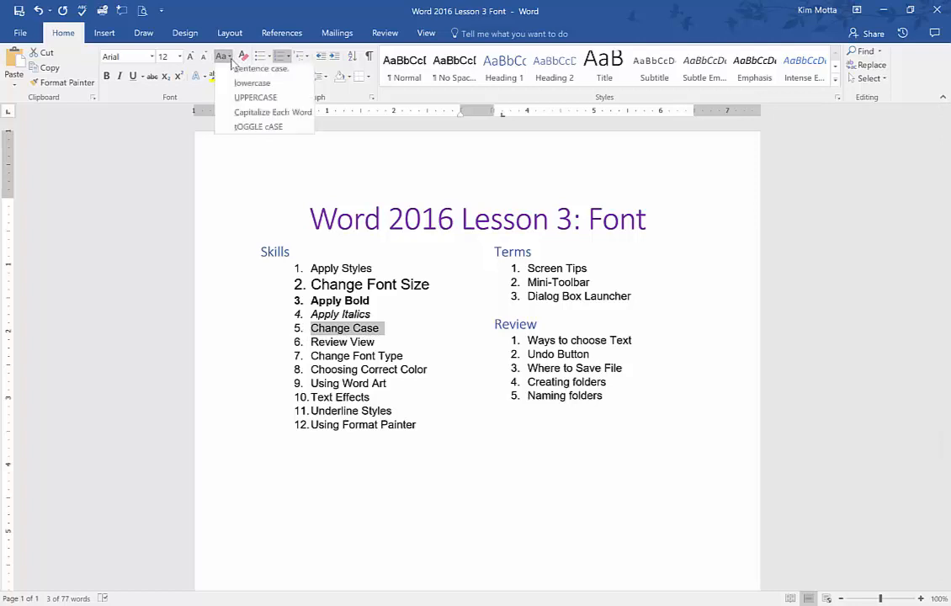
left_click(250, 130)
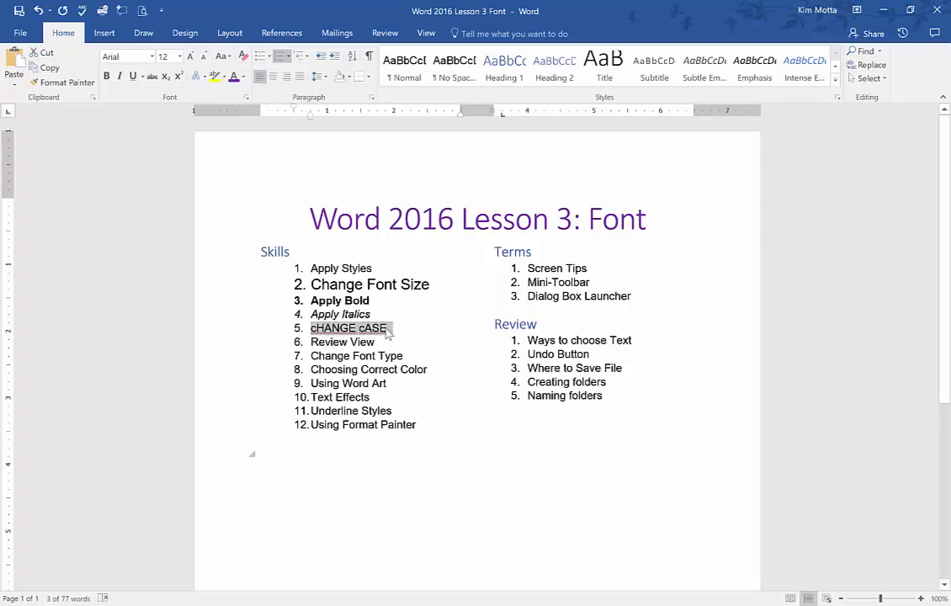
Step: Convert the "Change case" item in the Skills list to uppercase and deselect it
left_click(227, 57)
left_click(246, 99)
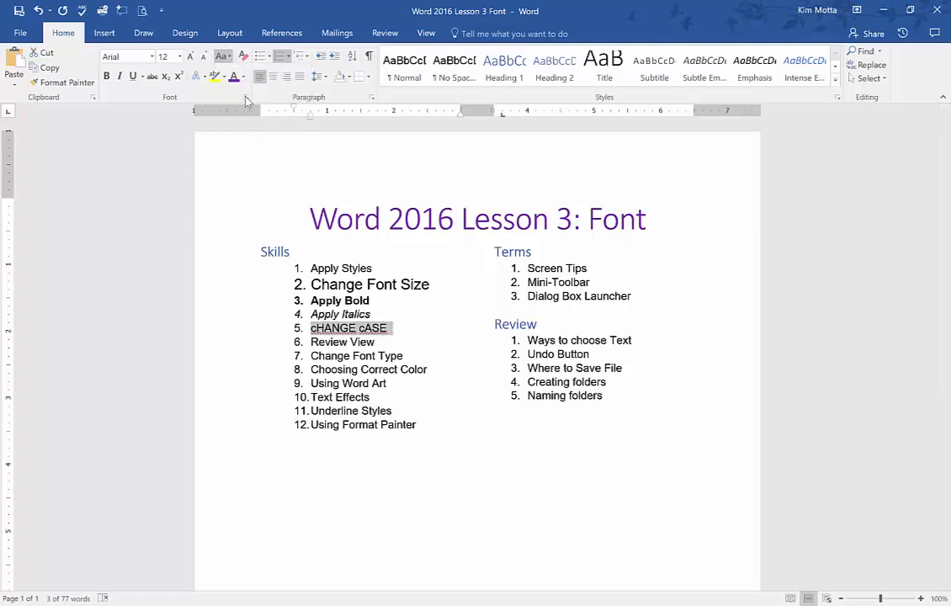
left_click(401, 337)
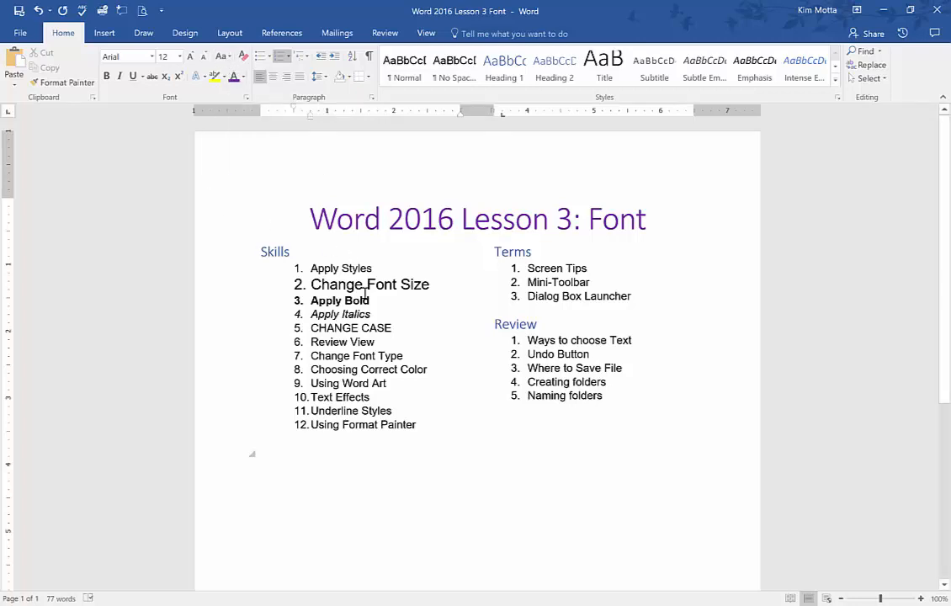
Step: Set the document's zoom to a custom 150 percent
left_click(427, 32)
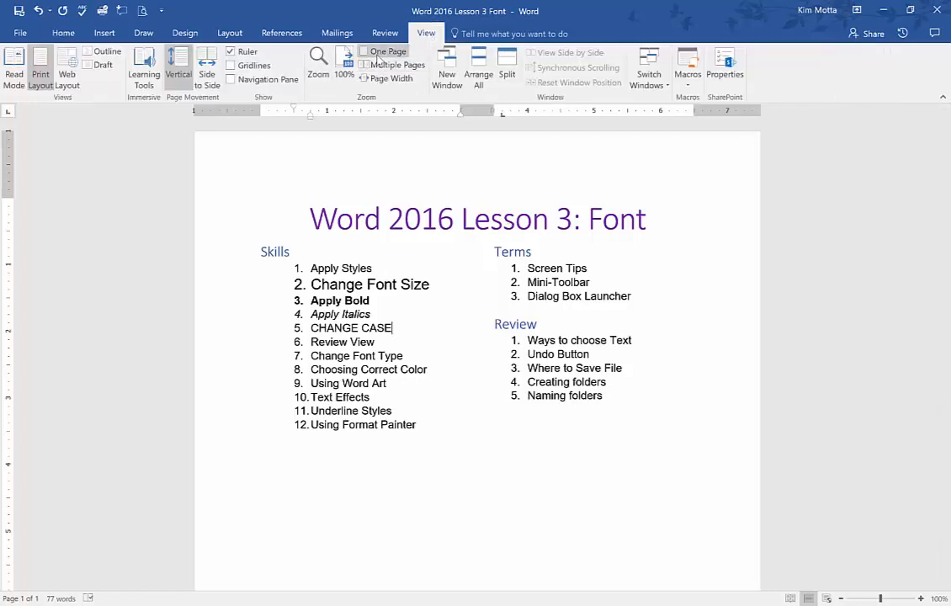
left_click(322, 72)
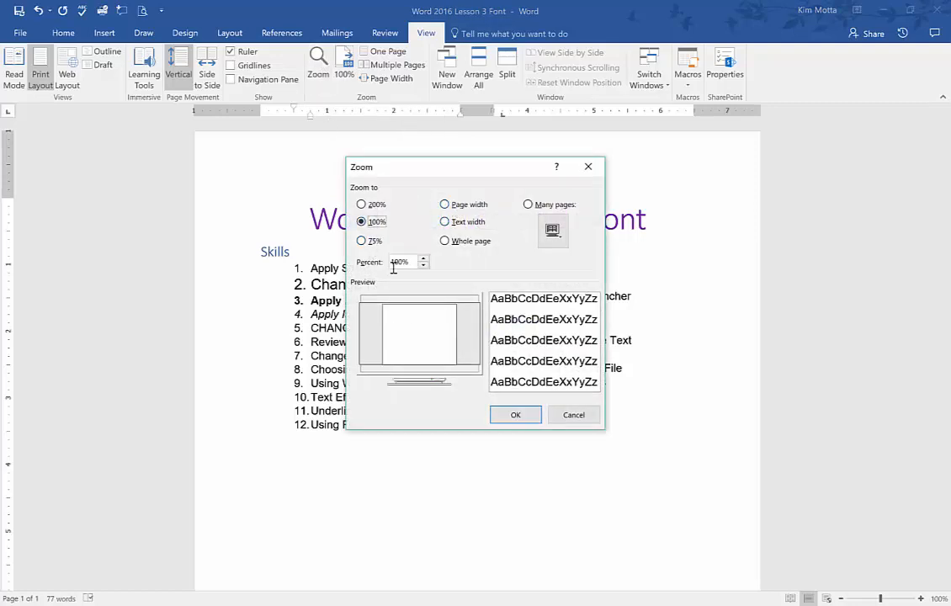
left_click_drag(413, 262, 385, 259)
type("150")
left_click(518, 416)
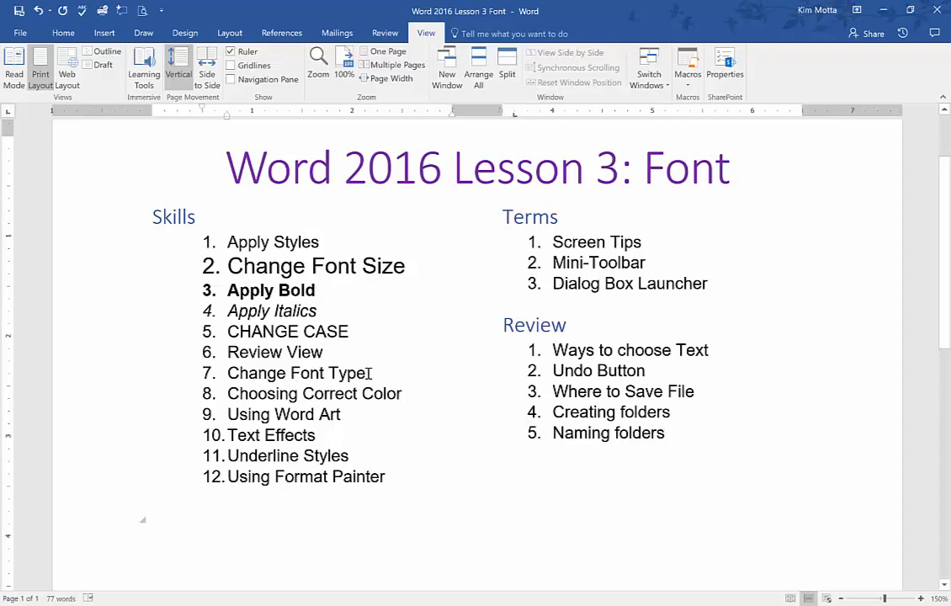
Step: Set the font of the "Change Font Type" item in the Skills list to Bernard MT Condensed
left_click_drag(367, 373, 227, 373)
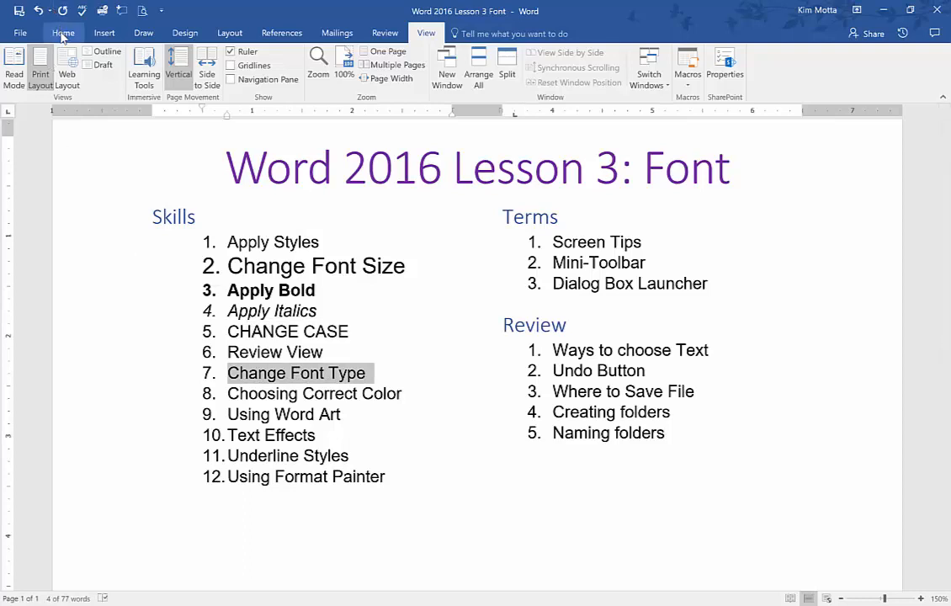
left_click(63, 34)
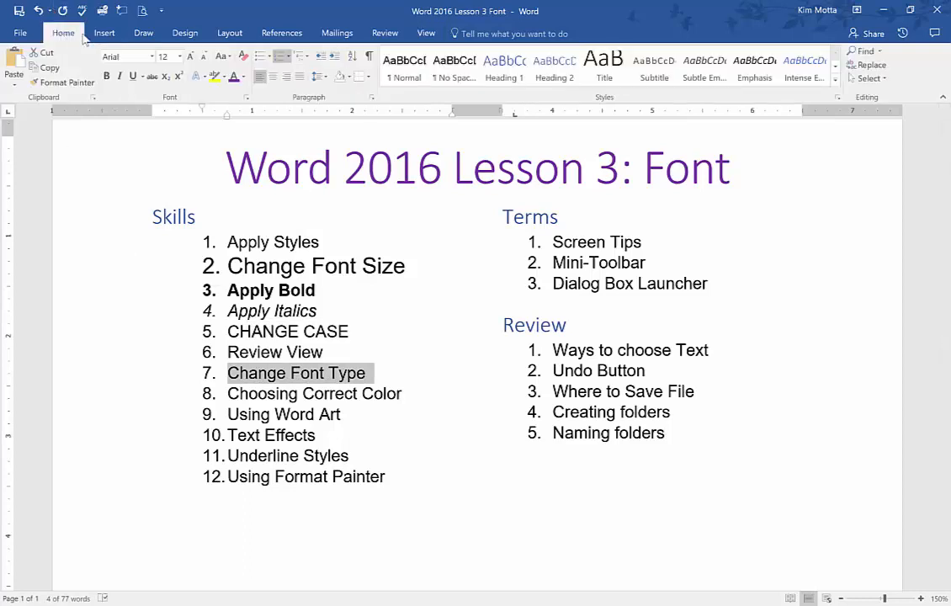
left_click(153, 56)
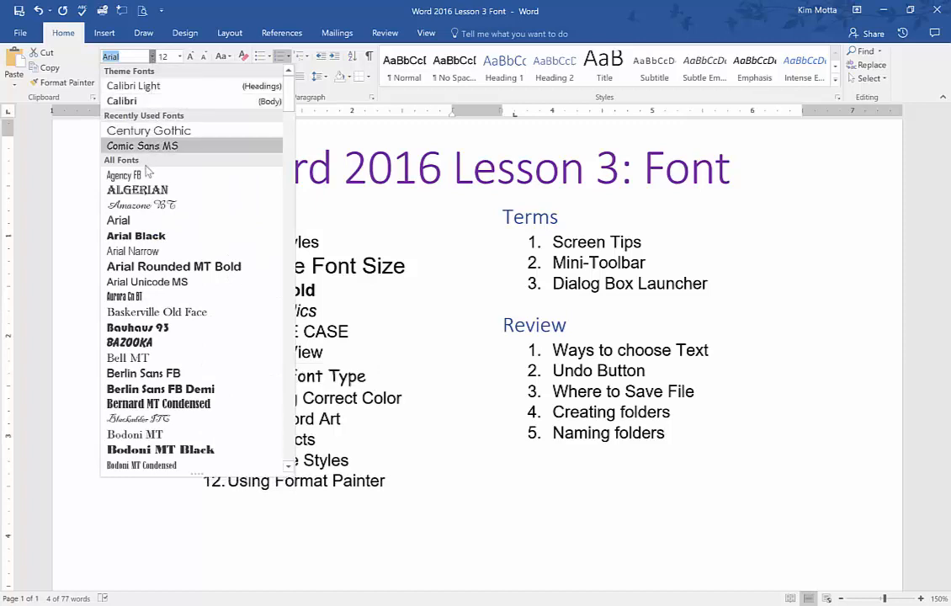
left_click(148, 404)
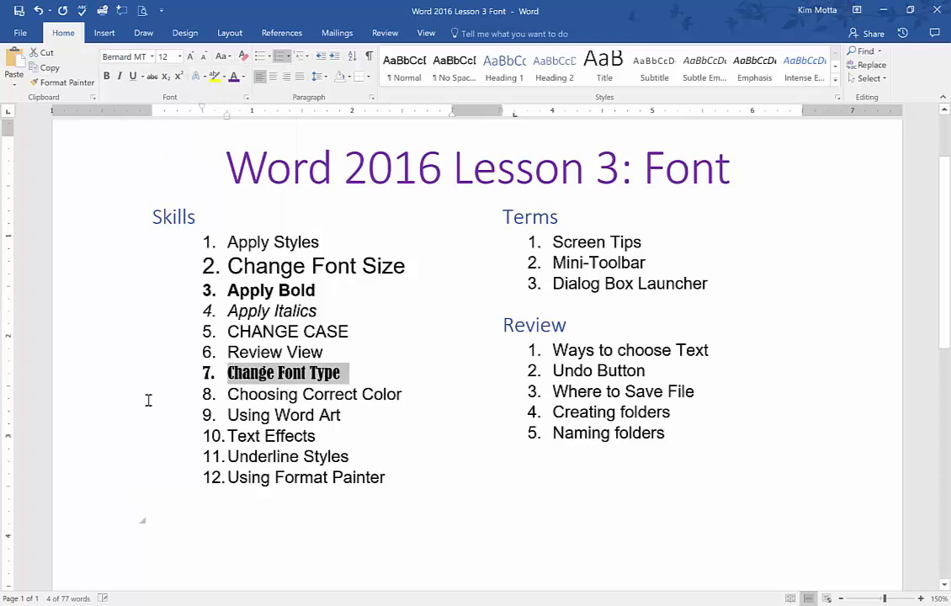
left_click(148, 401)
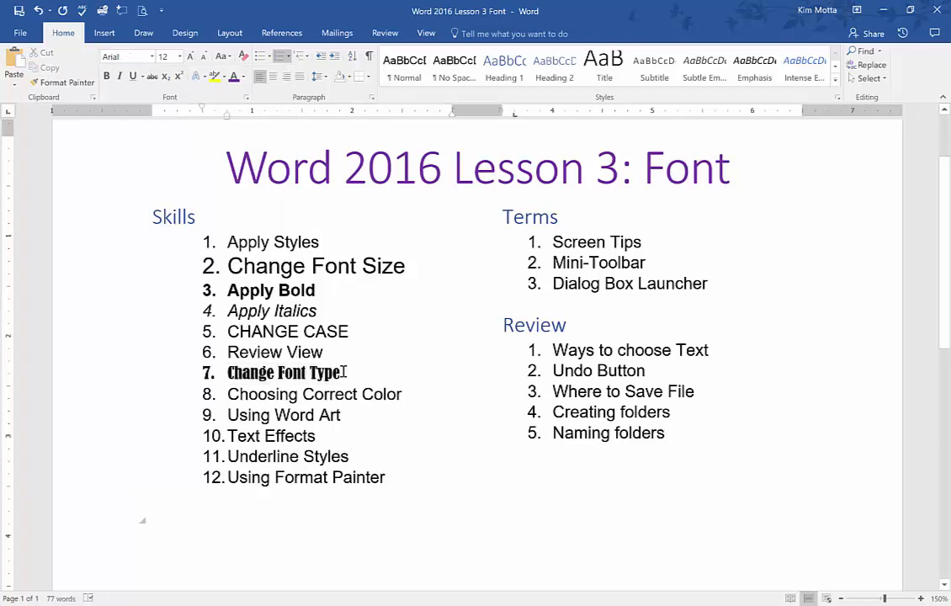
Step: Try Rockwell Condensed on the "Change Font Type" item in the Skills list and set its font to Unicorn
left_click_drag(343, 371, 263, 368)
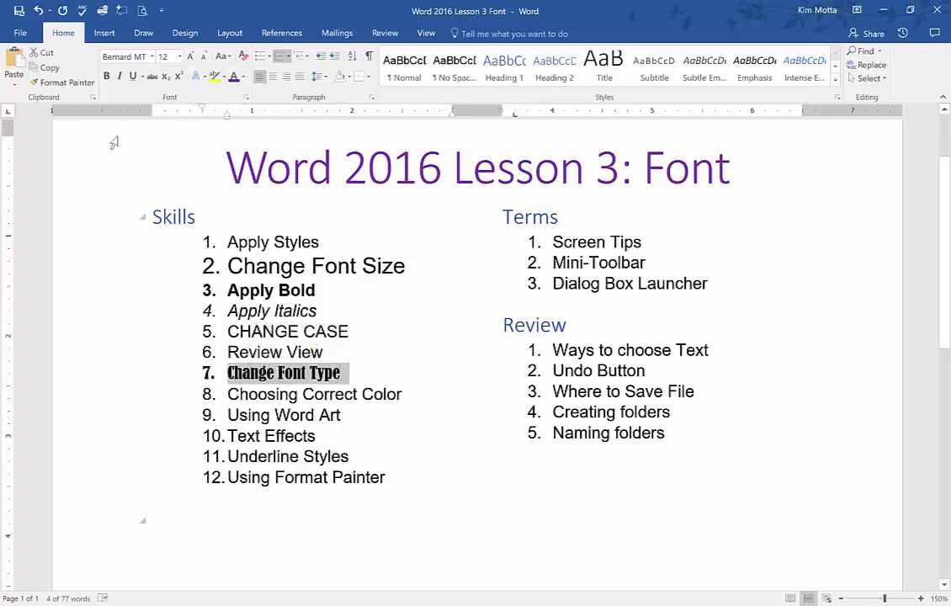
left_click(151, 57)
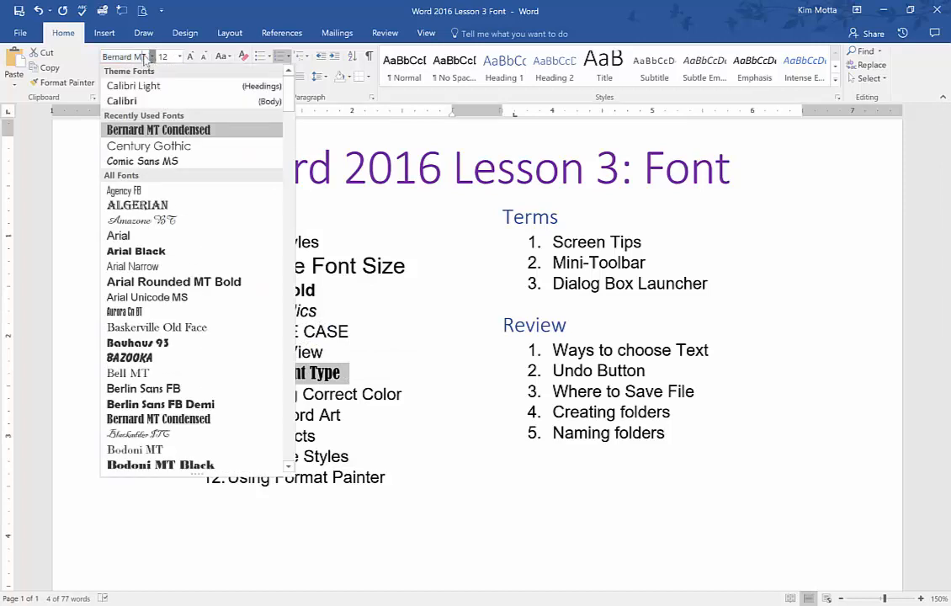
left_click(143, 56)
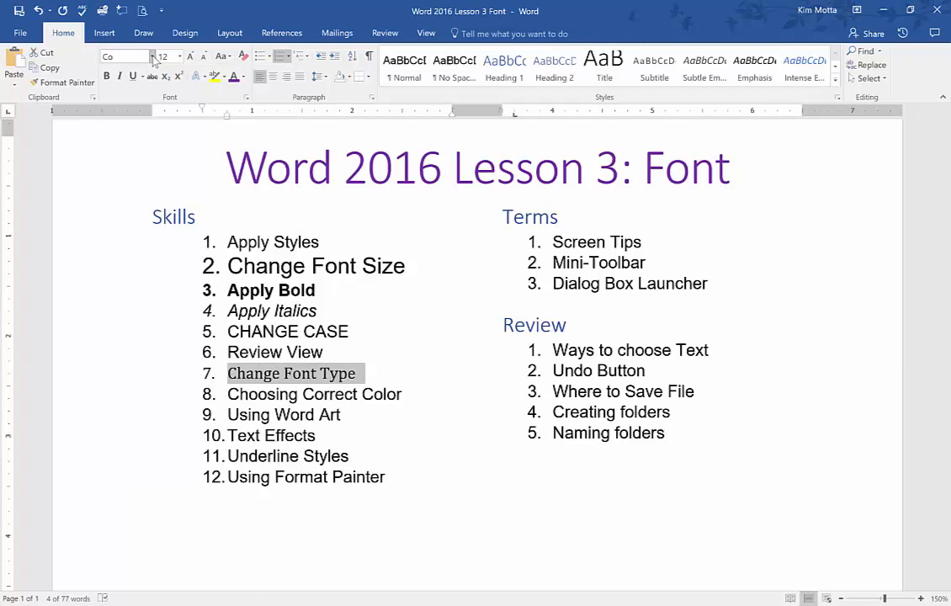
type("Co")
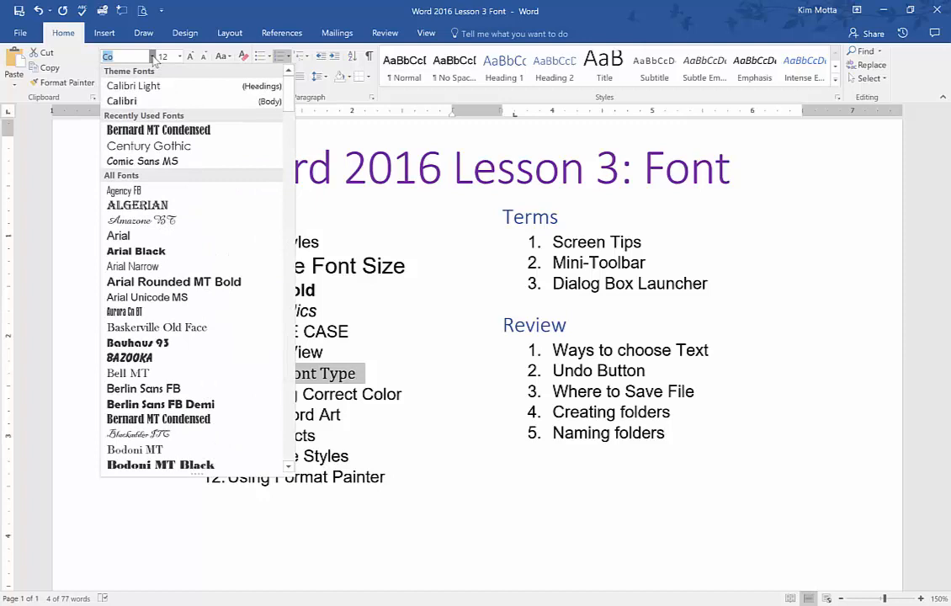
type("Tim")
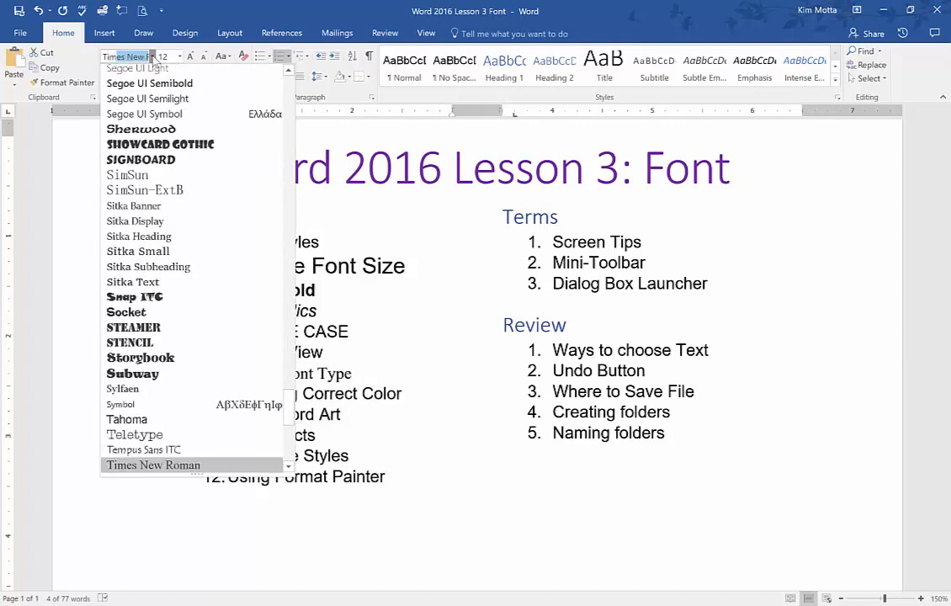
type("Rockwell")
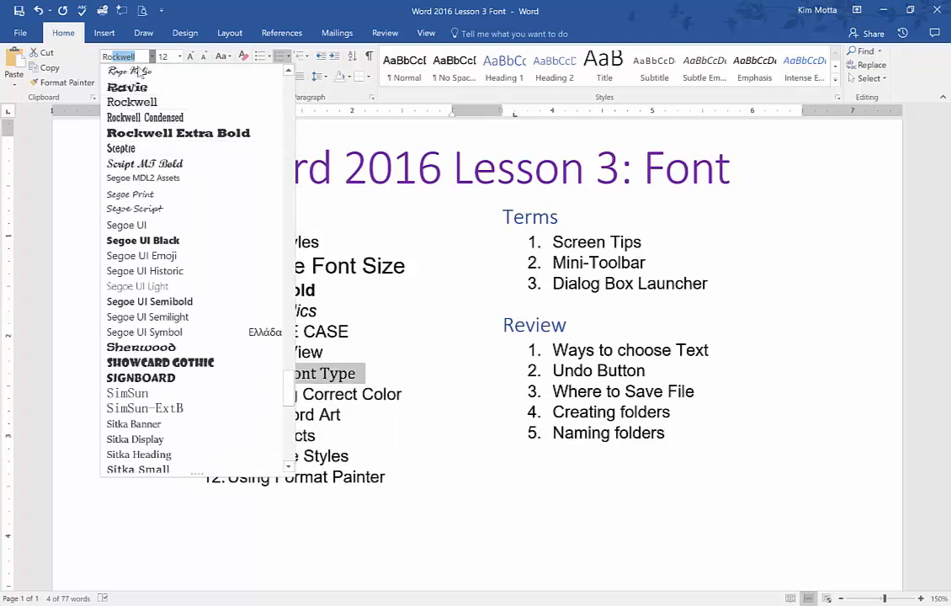
left_click(142, 118)
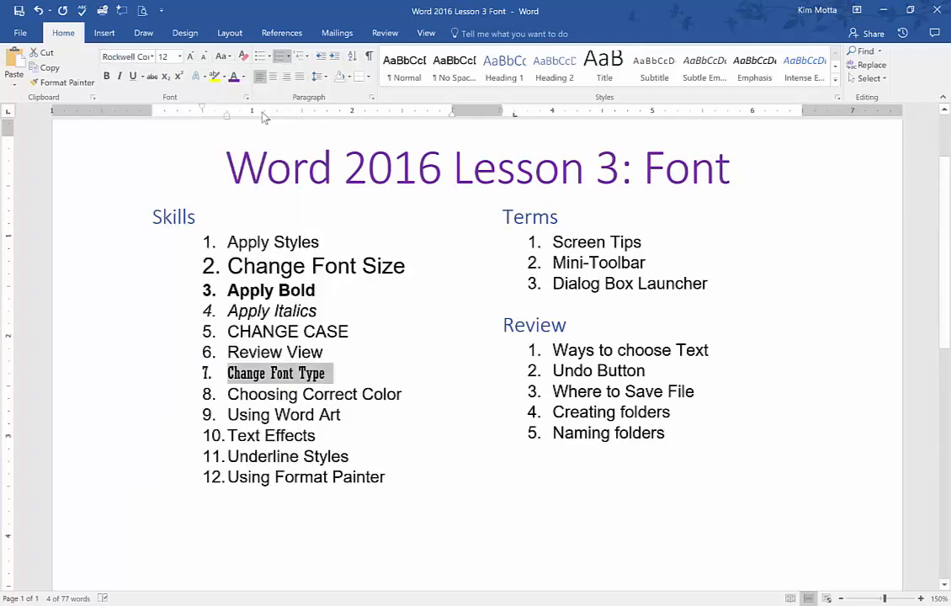
left_click(152, 57)
left_click(144, 99)
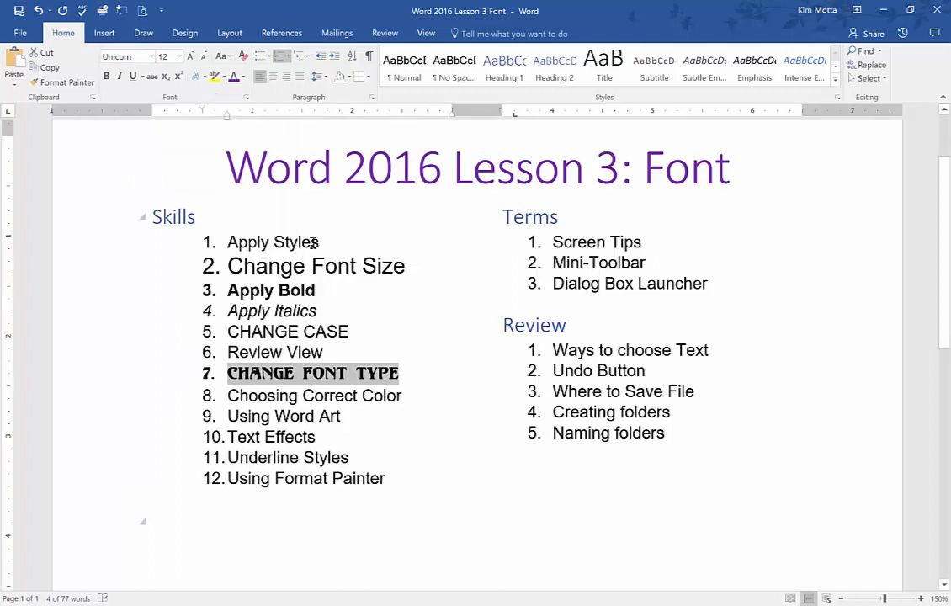